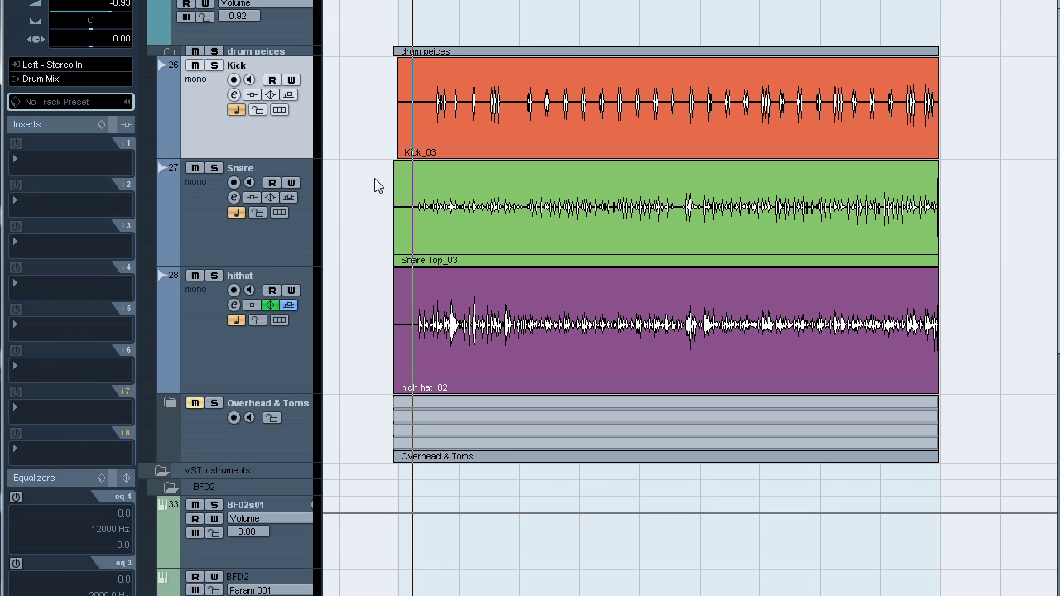
# Audition the drum tracks, then load dspTrigger into the Kick track's first insert slot
pyautogui.press('space')
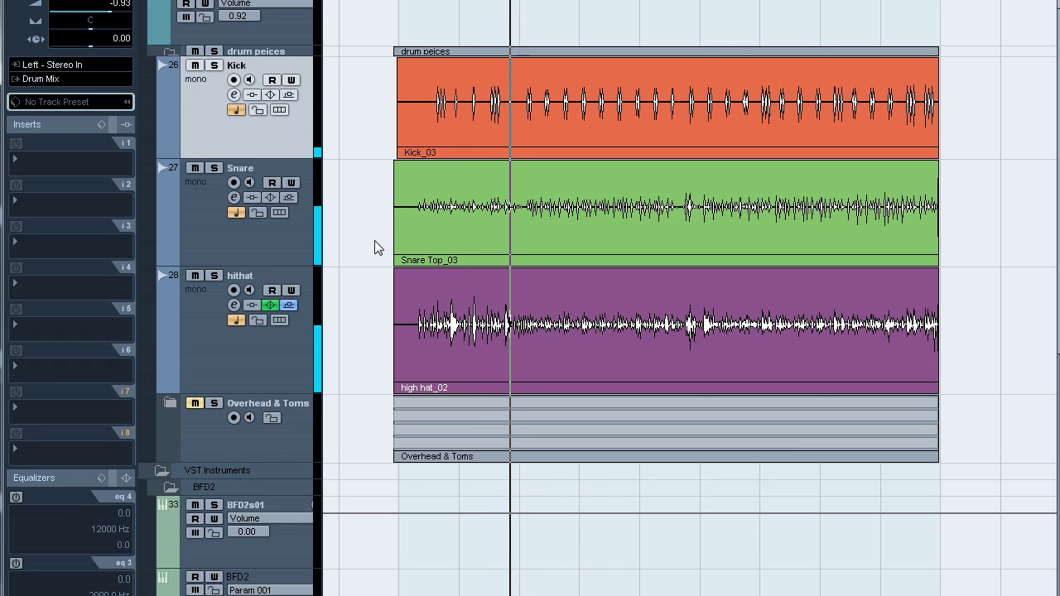
pyautogui.press('space')
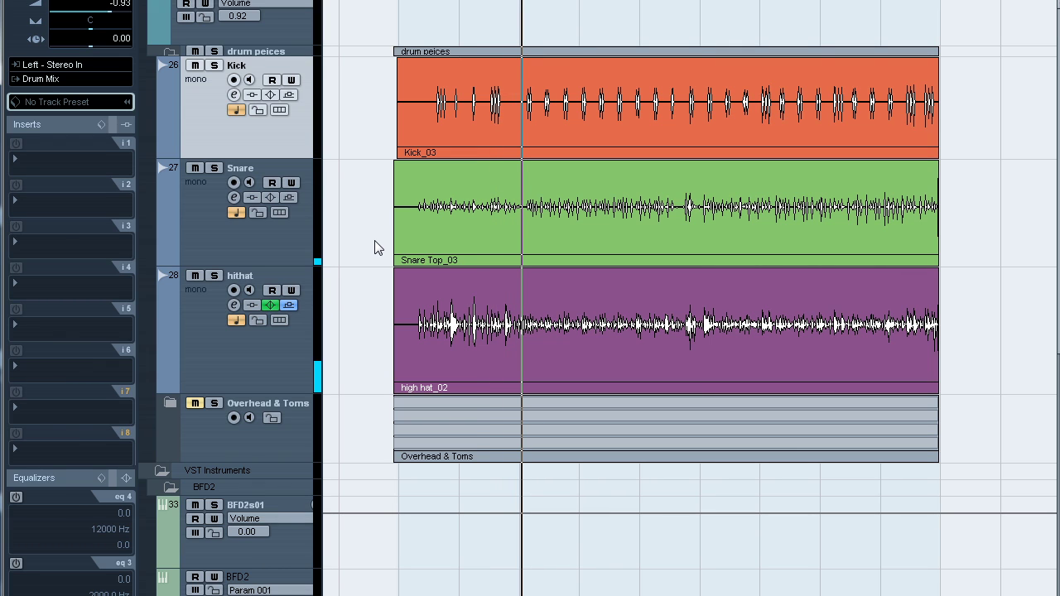
pyautogui.click(81, 161)
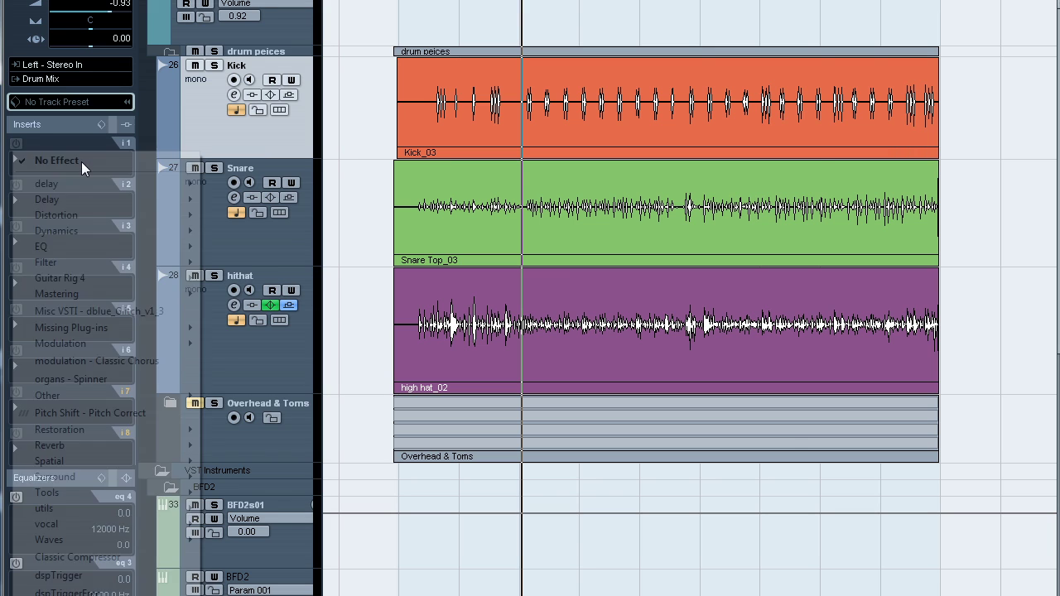
pyautogui.click(67, 576)
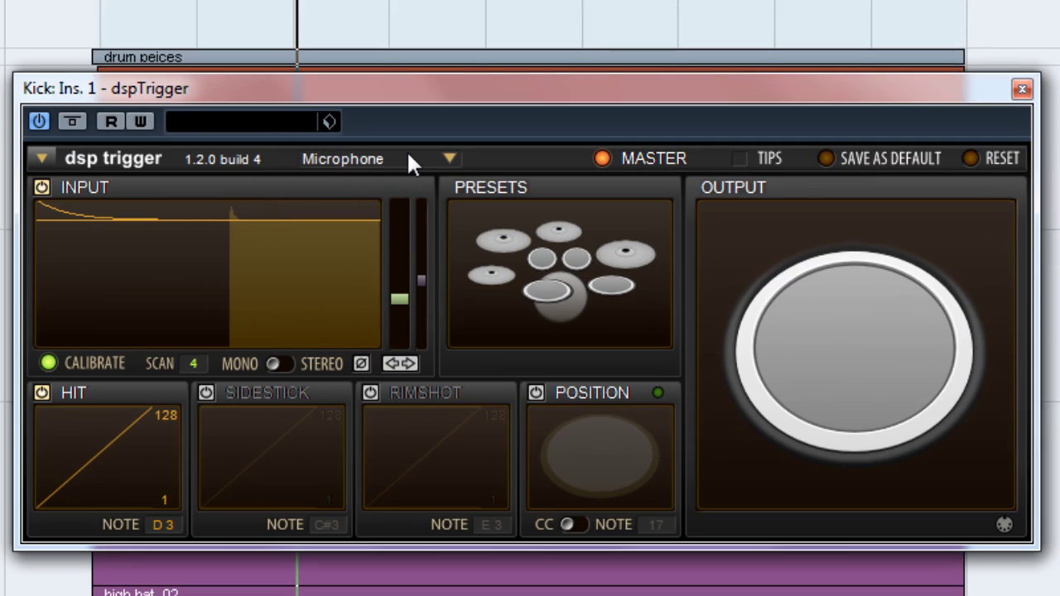
# Set the Kick dspTrigger preset to Microphone after briefly trying GENERIC PAD
pyautogui.click(464, 139)
pyautogui.click(414, 186)
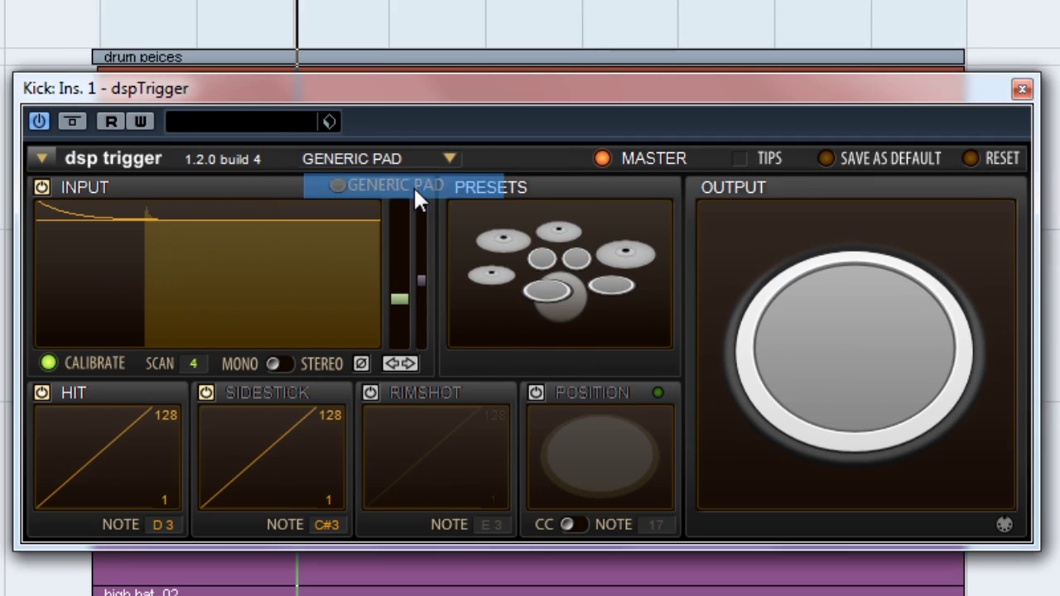
pyautogui.click(396, 162)
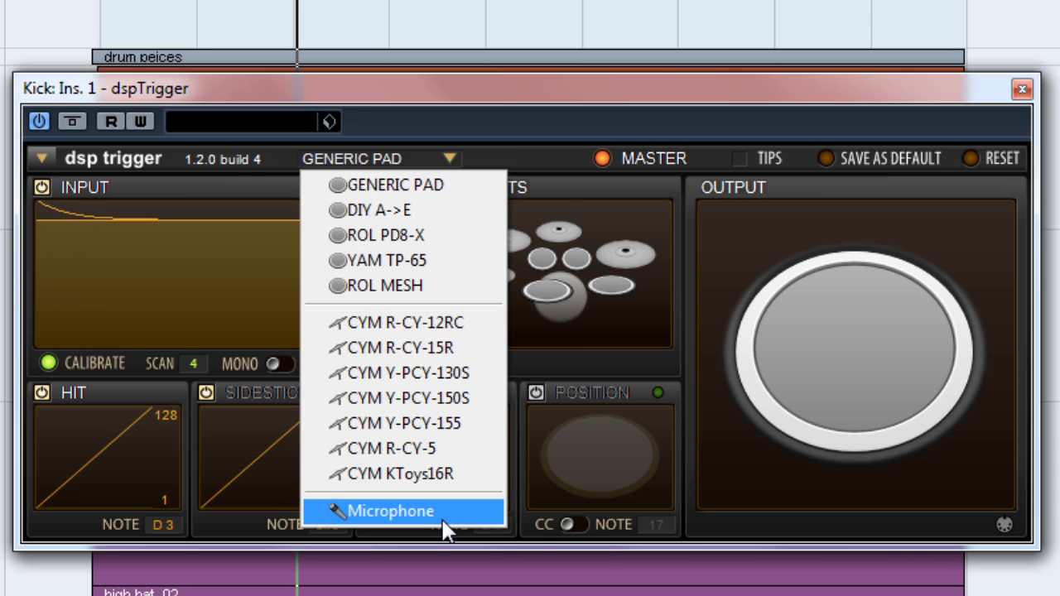
pyautogui.click(447, 513)
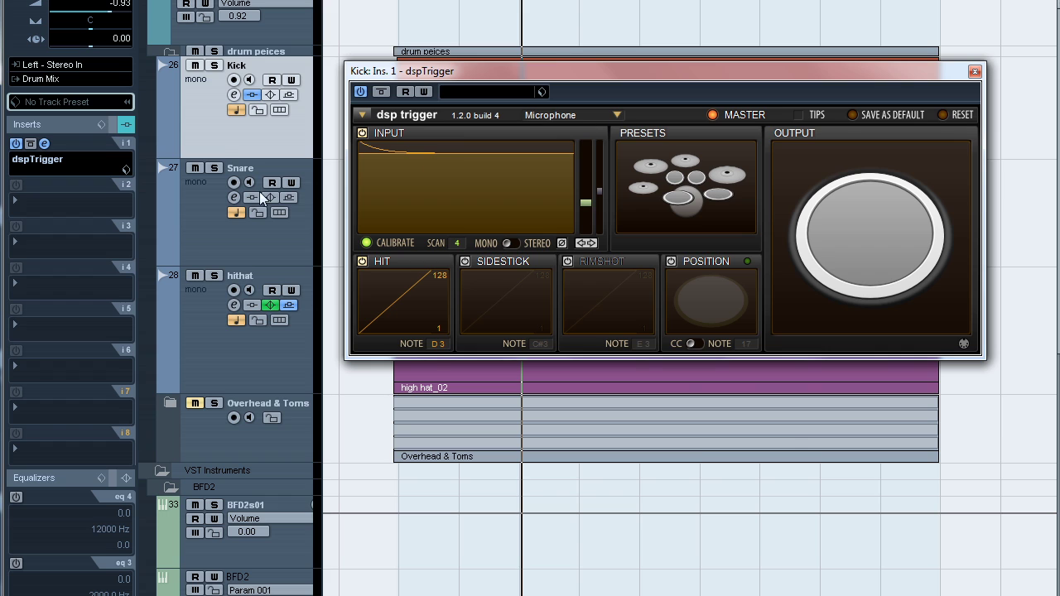
# Add a MIDI track below Kick fed from Kick: Ins. 1 - dspTrigger, playing BFD2
pyautogui.rightClick(220, 141)
pyautogui.moveTo(248, 148)
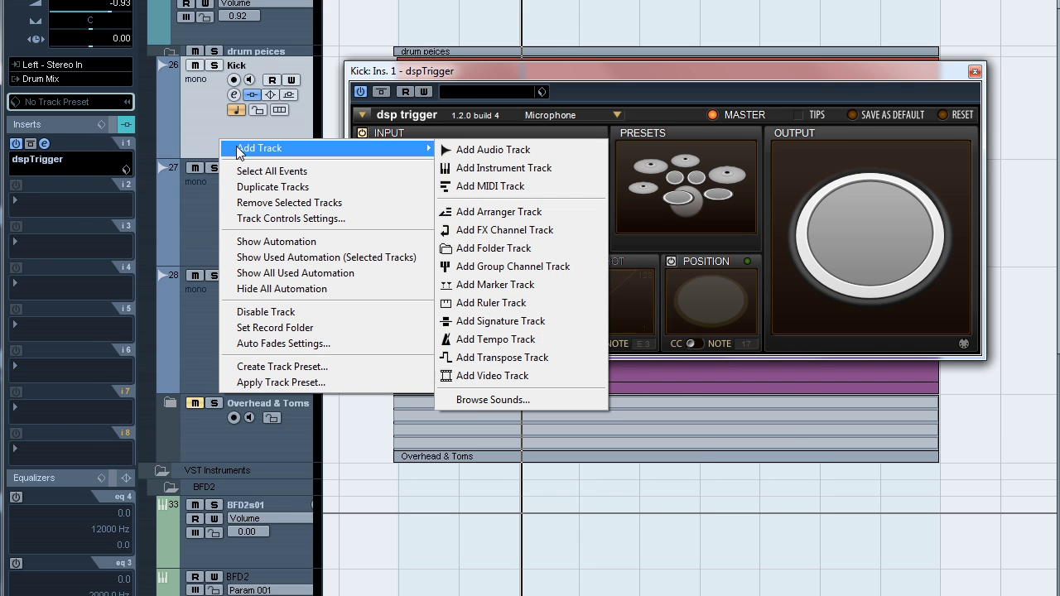
pyautogui.click(523, 188)
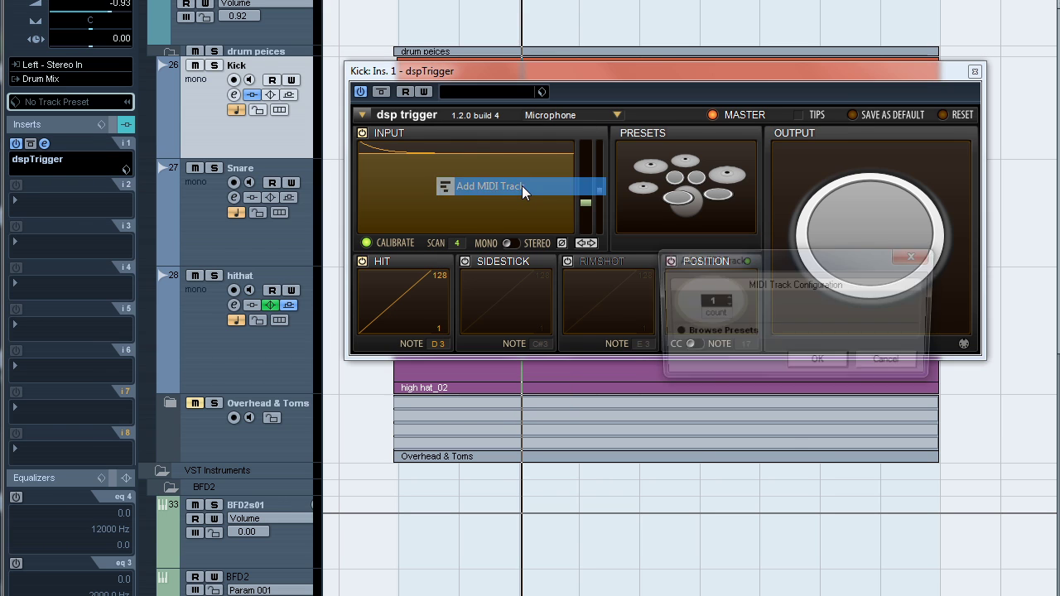
pyautogui.click(817, 365)
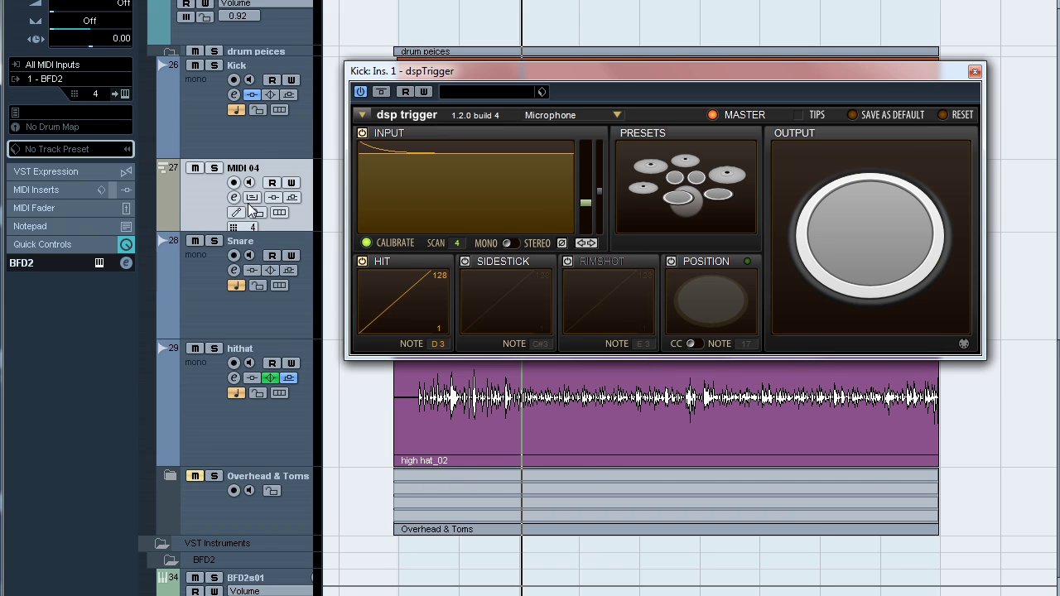
pyautogui.click(83, 69)
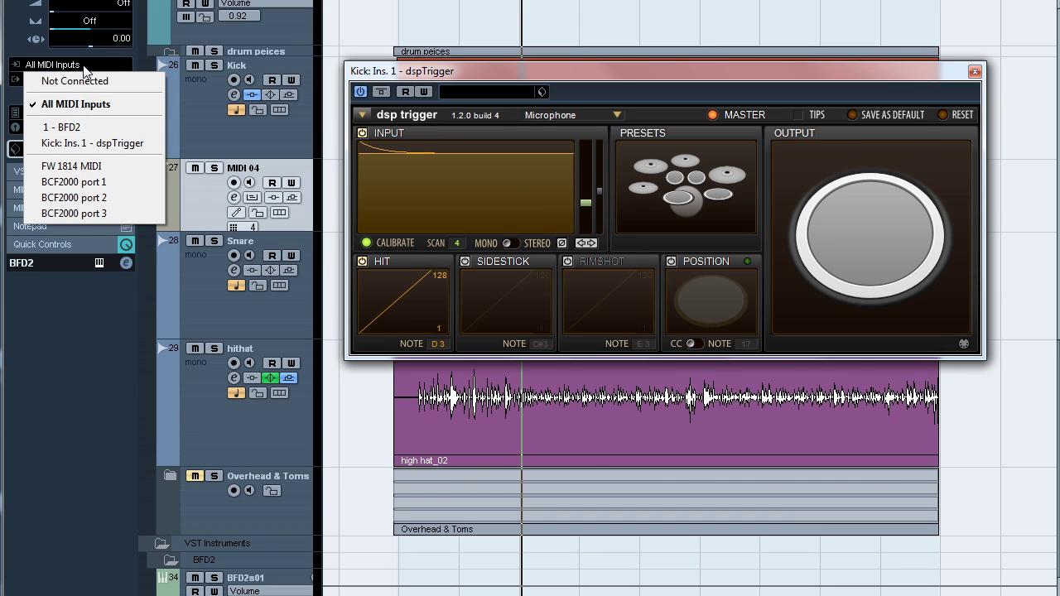
pyautogui.click(92, 144)
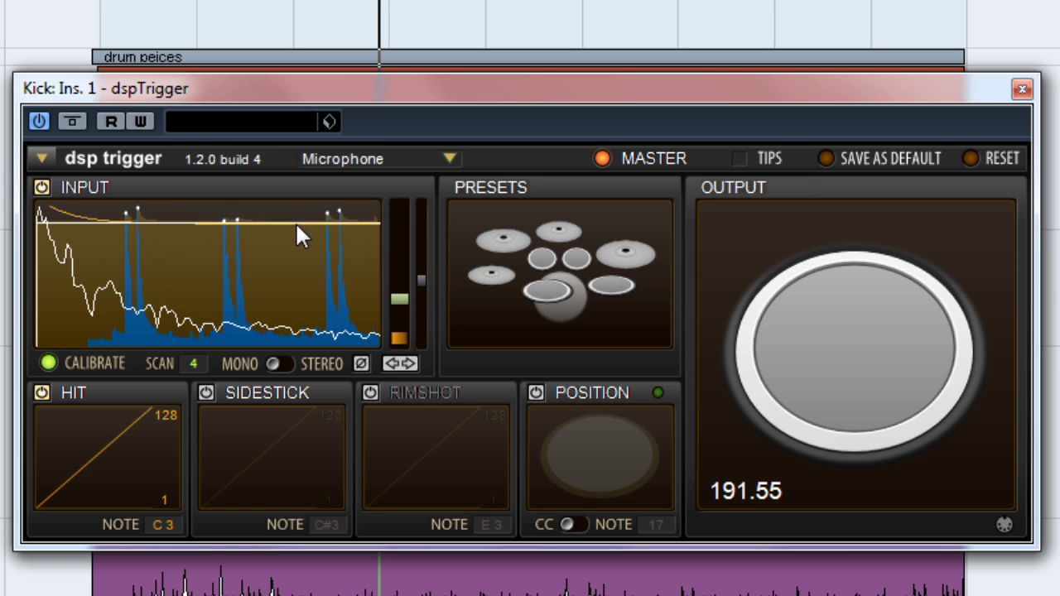
# Lower the Kick dspTrigger's detection threshold in stages until kick peaks trigger on C3
pyautogui.moveTo(296, 222); pyautogui.dragTo(299, 272)
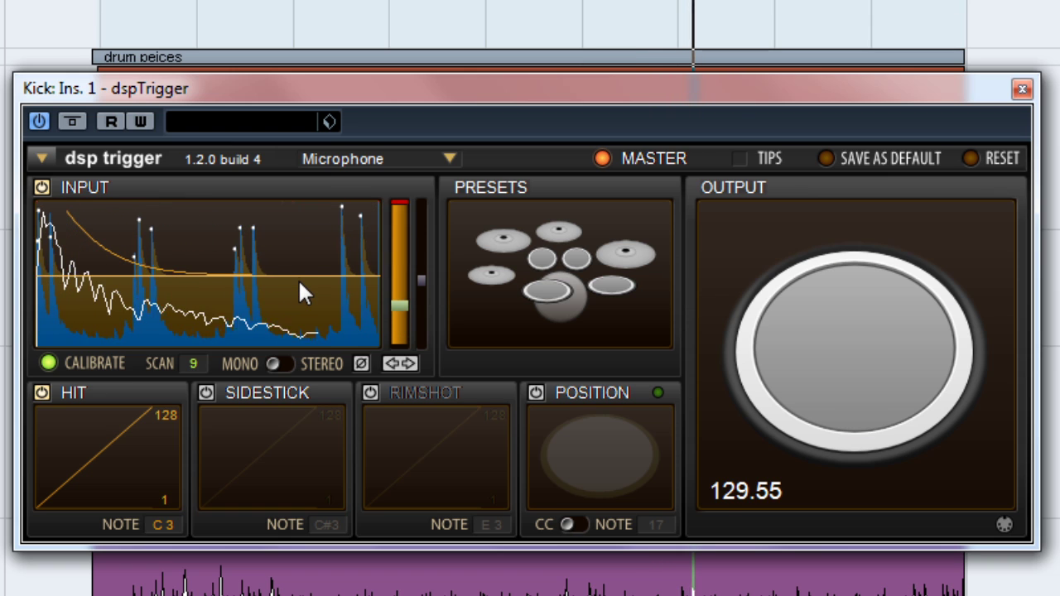
pyautogui.moveTo(299, 278); pyautogui.dragTo(300, 298)
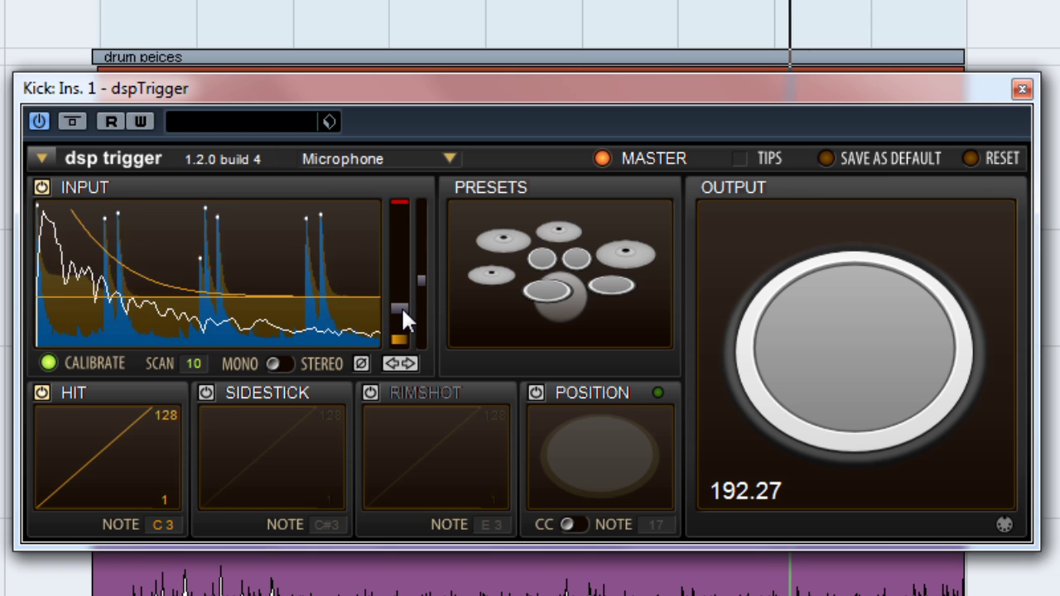
pyautogui.moveTo(402, 310); pyautogui.dragTo(393, 323)
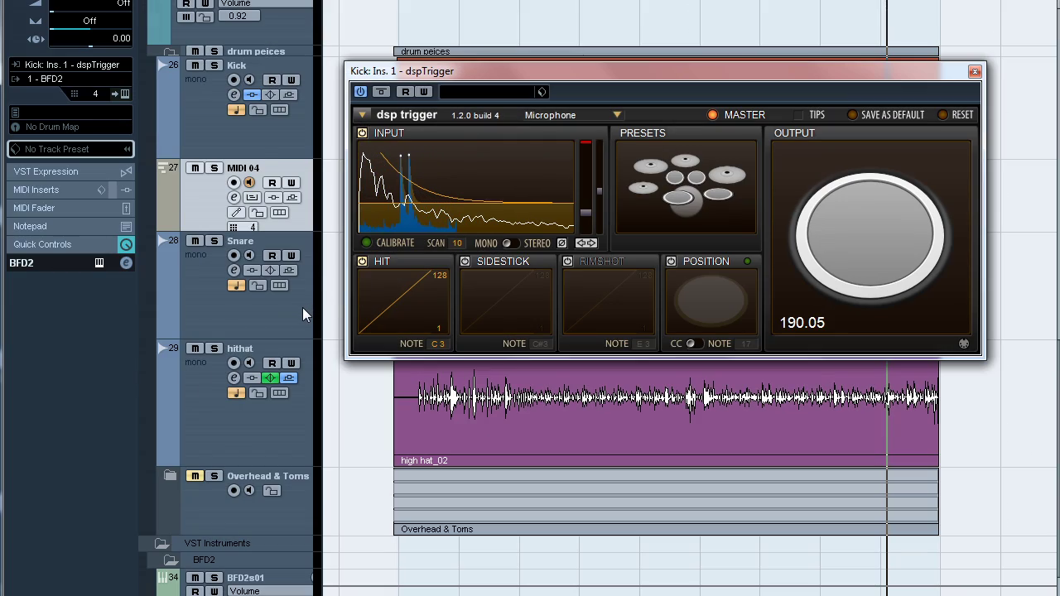
# Put a dspTrigger insert on the Snare track and raise its scan from 4 to 10
pyautogui.click(303, 307)
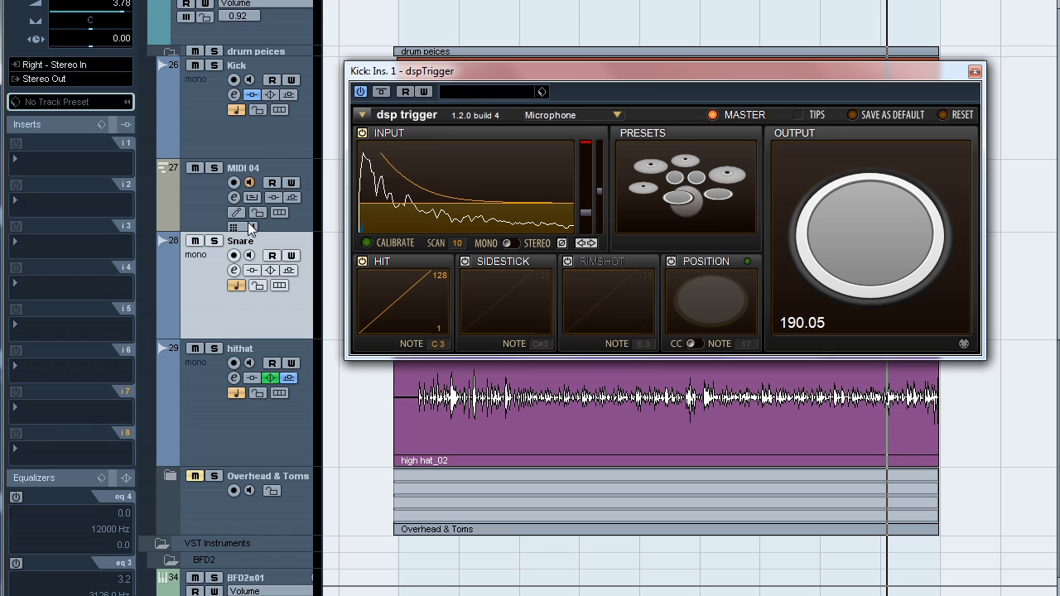
pyautogui.click(73, 160)
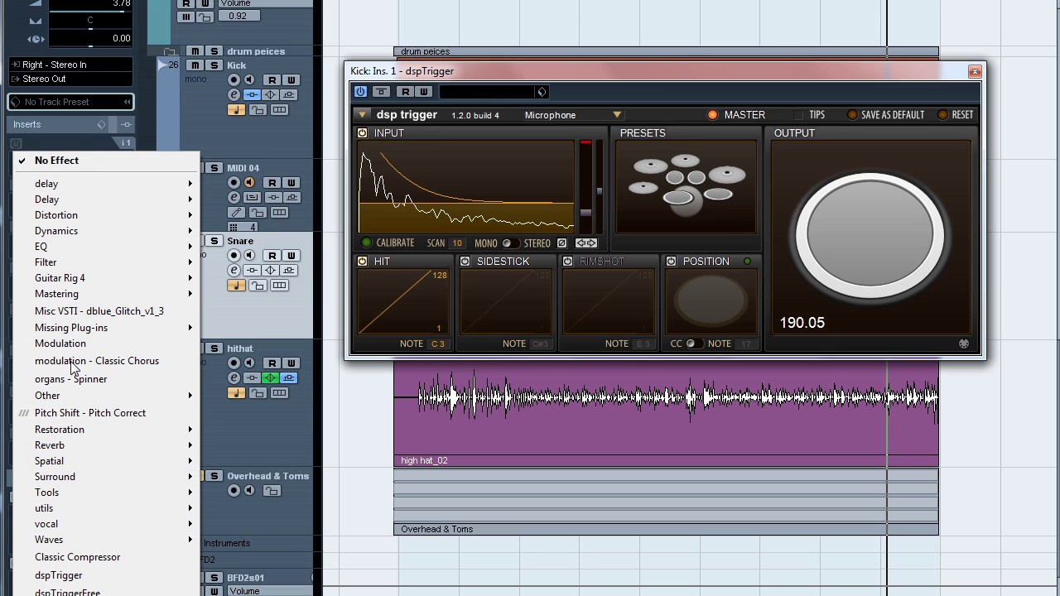
pyautogui.click(75, 575)
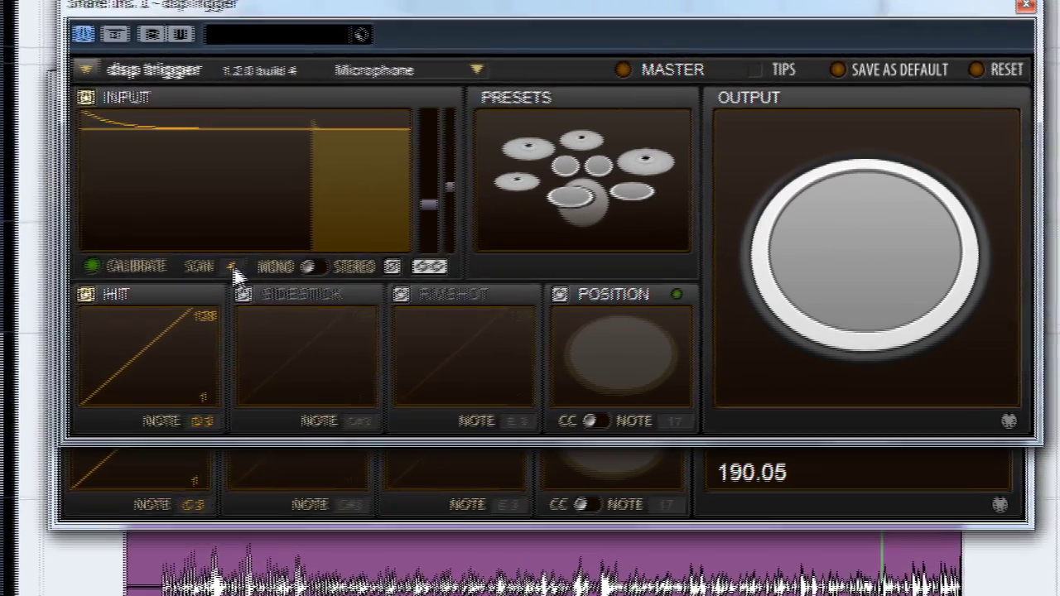
pyautogui.moveTo(465, 190); pyautogui.dragTo(474, 164)
pyautogui.moveTo(228, 252); pyautogui.dragTo(219, 193)
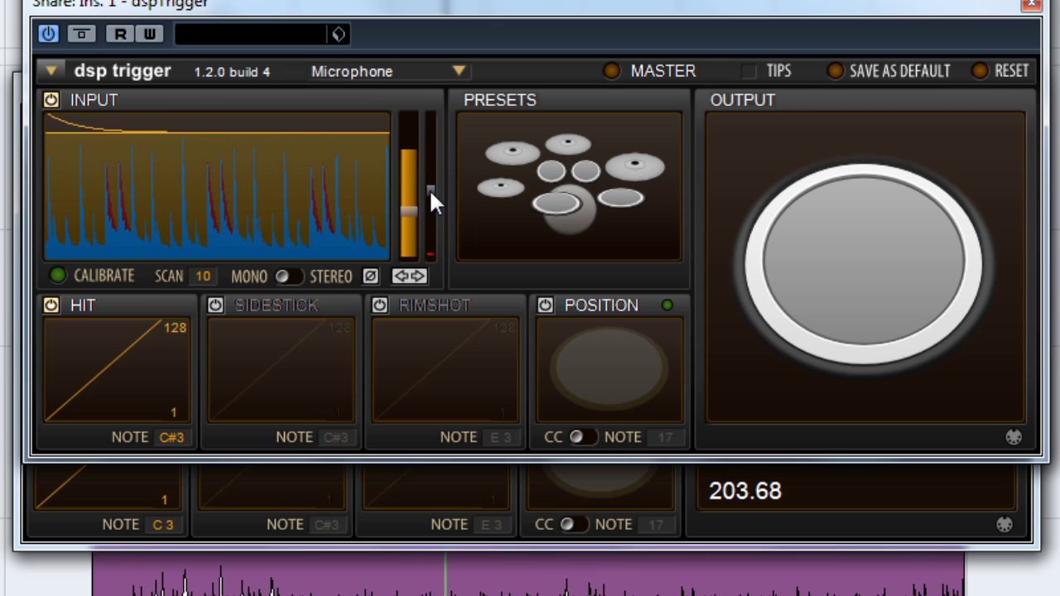
# Lower the snare trigger's threshold slider and input threshold line during playback, then stop playback
pyautogui.moveTo(429, 188); pyautogui.dragTo(431, 168)
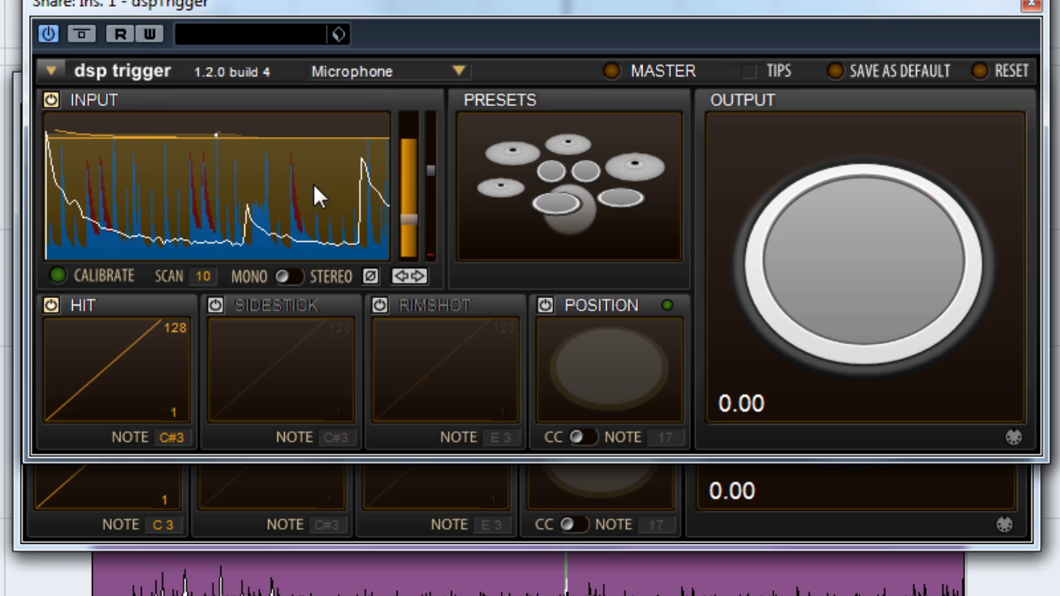
pyautogui.moveTo(321, 137); pyautogui.dragTo(324, 174)
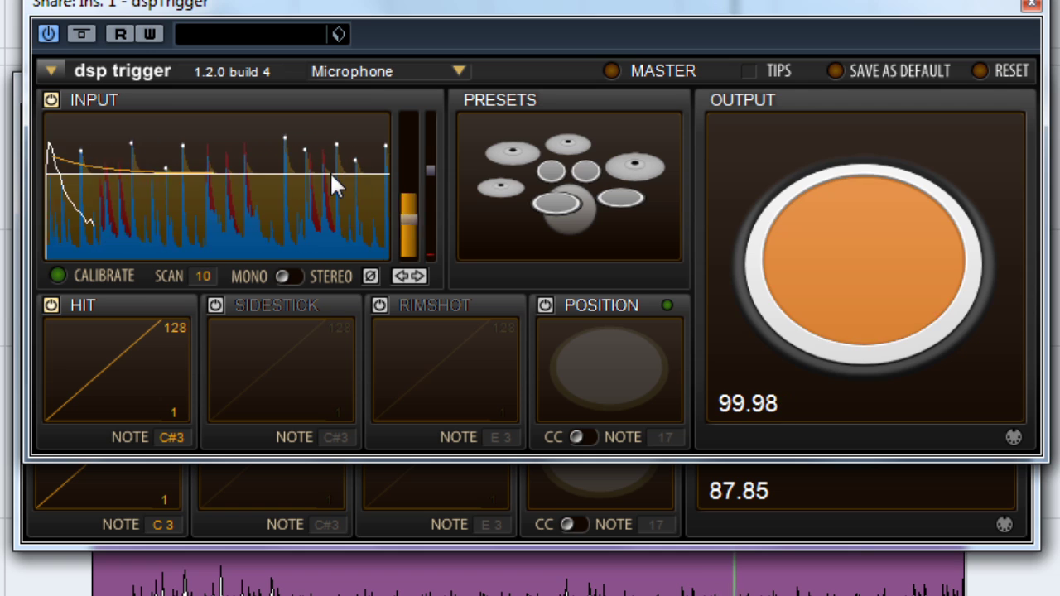
pyautogui.moveTo(331, 174); pyautogui.dragTo(331, 191)
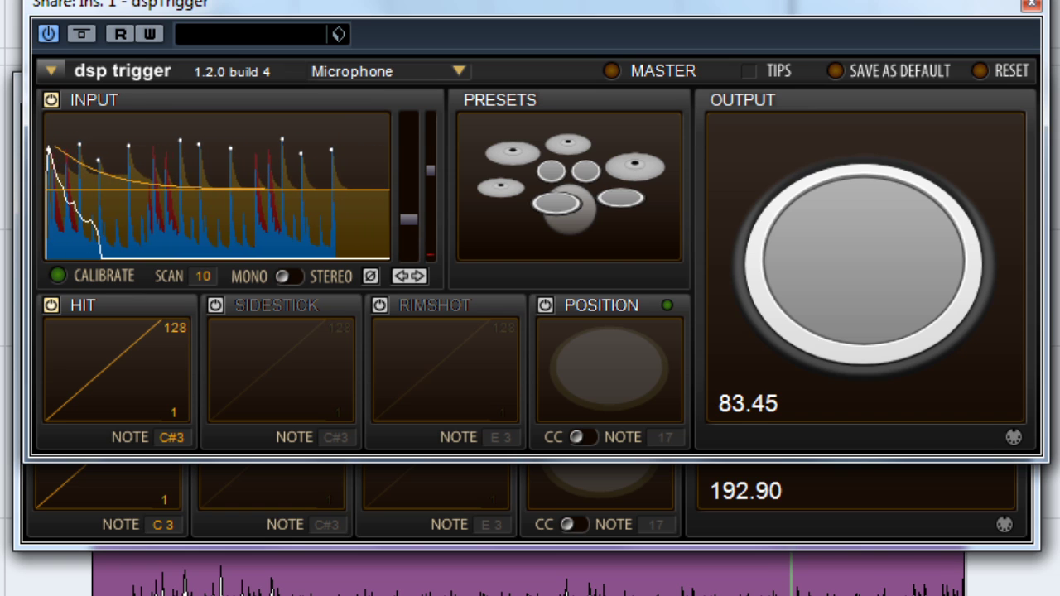
pyautogui.press('space')
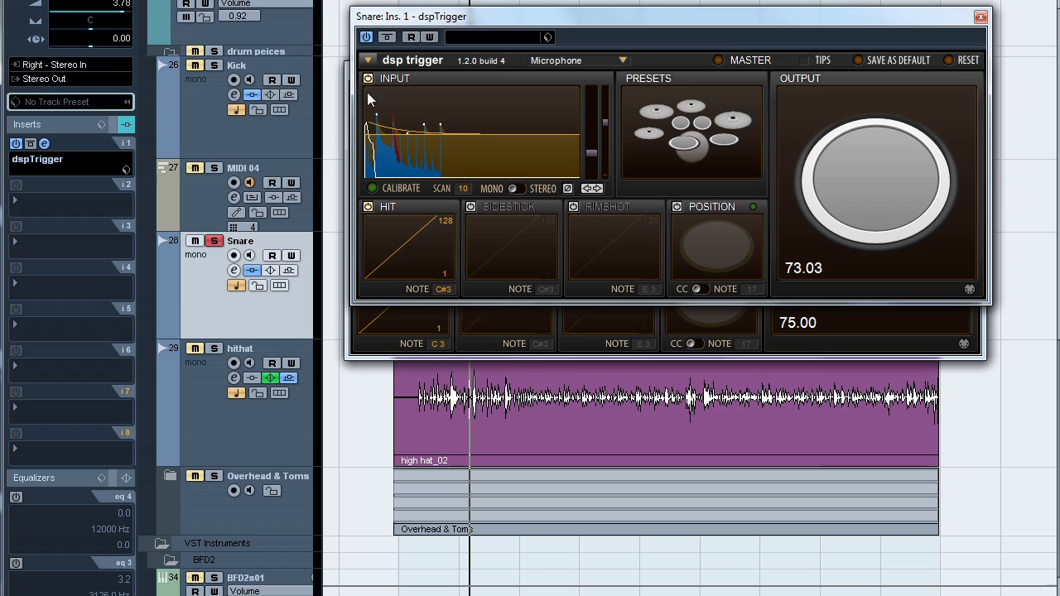
# Bypass the snare dspTrigger, re-enable it, and move its window higher
pyautogui.click(367, 37)
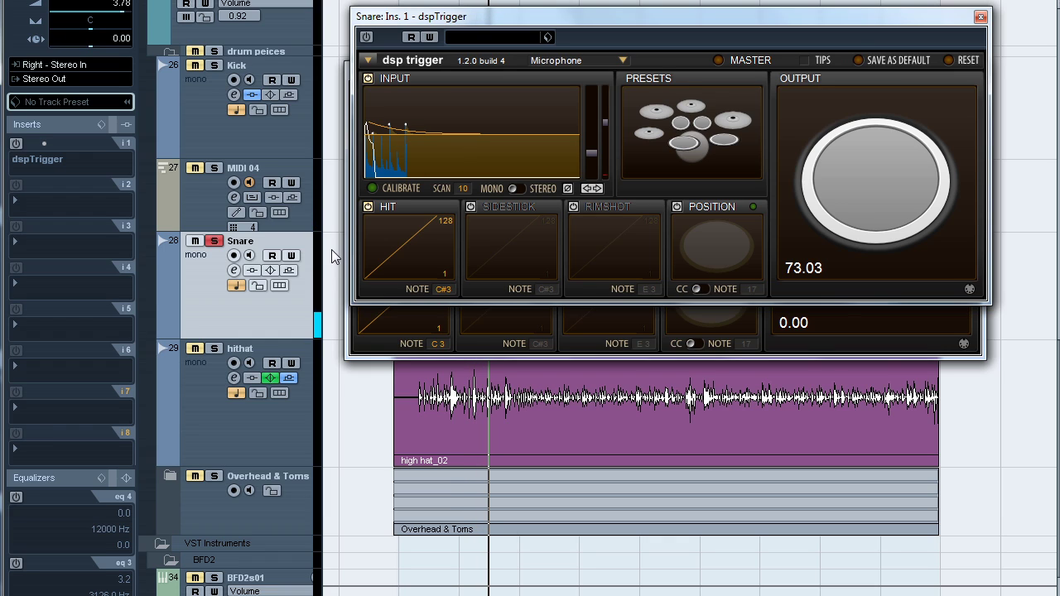
pyautogui.click(365, 36)
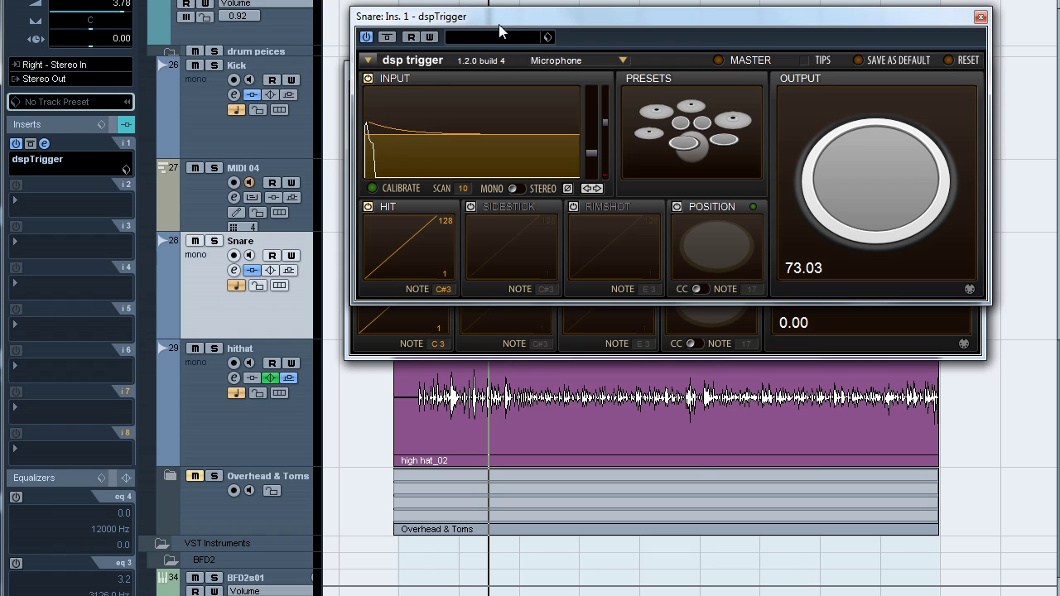
pyautogui.moveTo(503, 24); pyautogui.dragTo(502, 0)
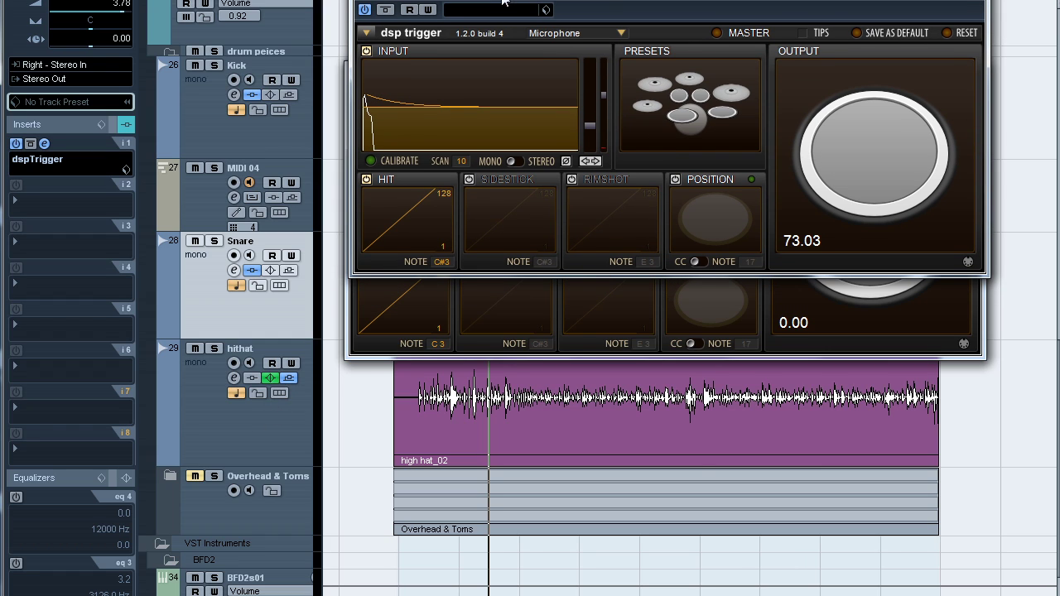
# Duplicate the hithat track to create Copy of hithat
pyautogui.click(276, 424)
pyautogui.rightClick(276, 424)
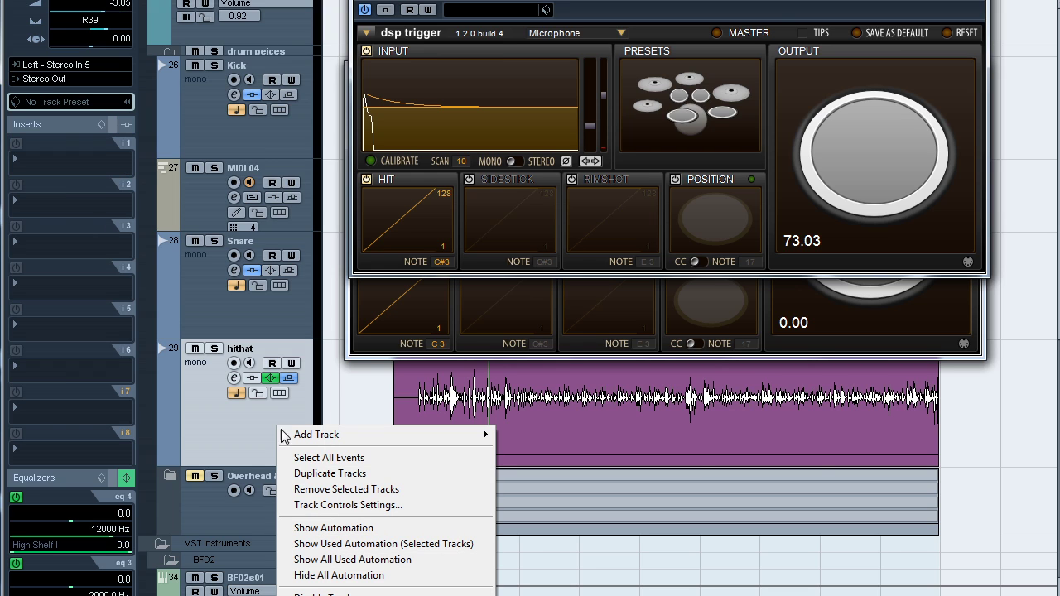
pyautogui.click(330, 473)
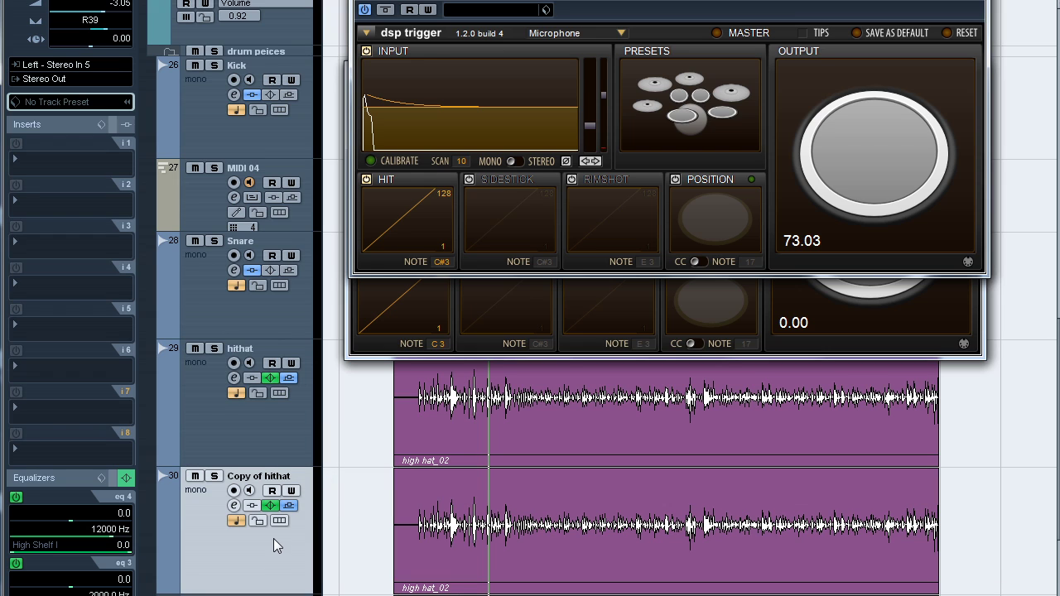
# Insert dspTrigger on Copy of hithat and switch off its hit output
pyautogui.click(81, 159)
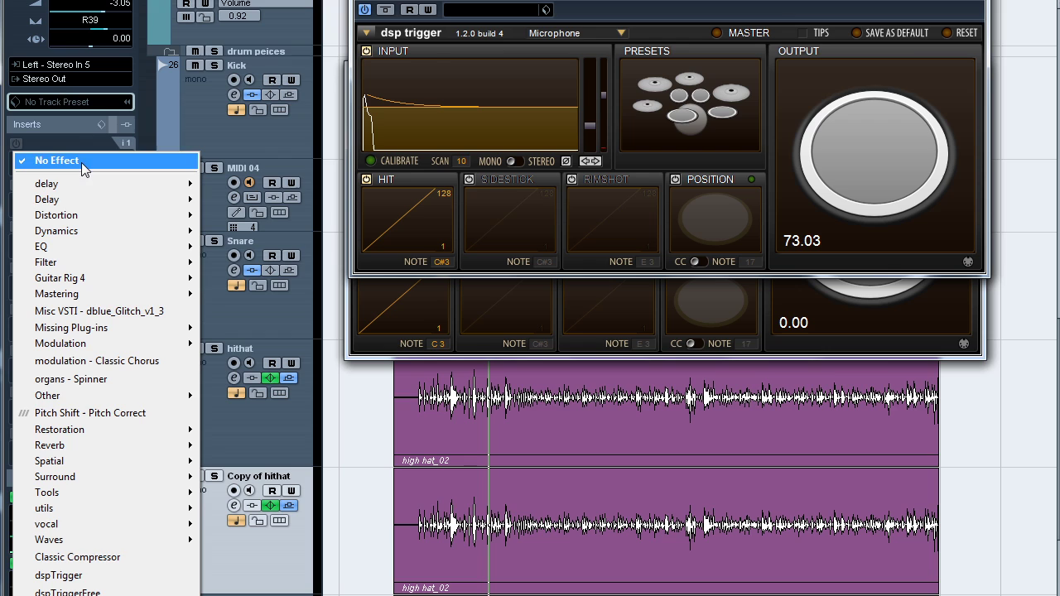
pyautogui.click(119, 574)
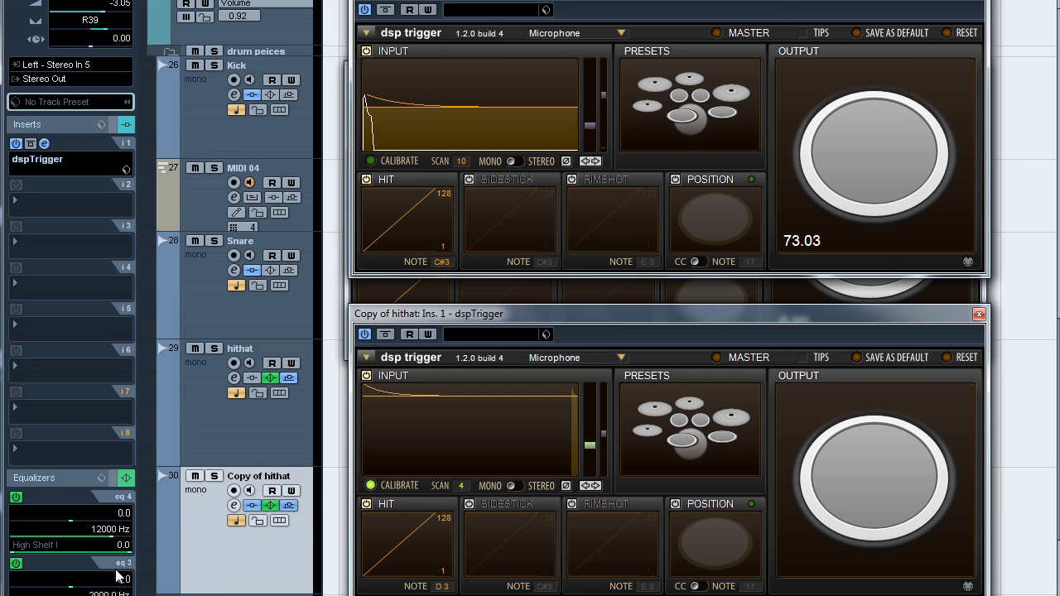
pyautogui.moveTo(515, 317); pyautogui.dragTo(510, 291)
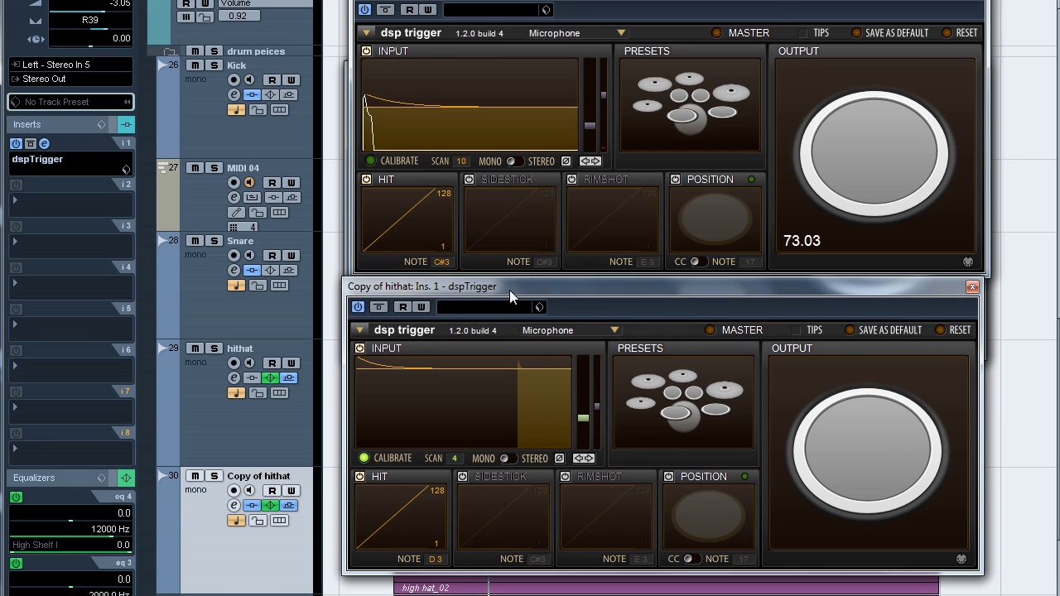
pyautogui.click(365, 476)
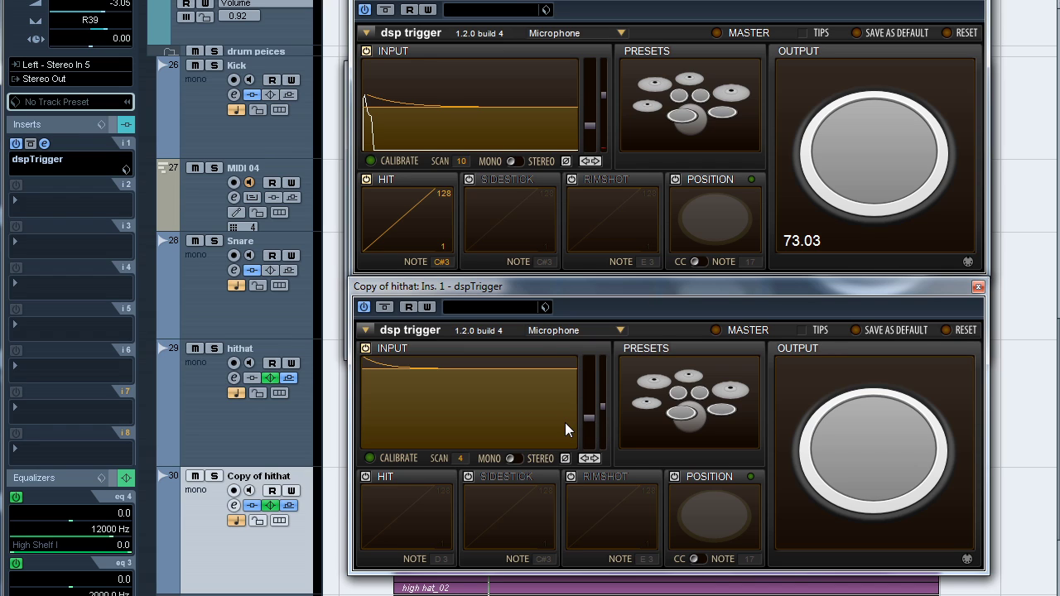
# Play back from the start and show the detection curve in the snare trigger's input display
pyautogui.press('space')
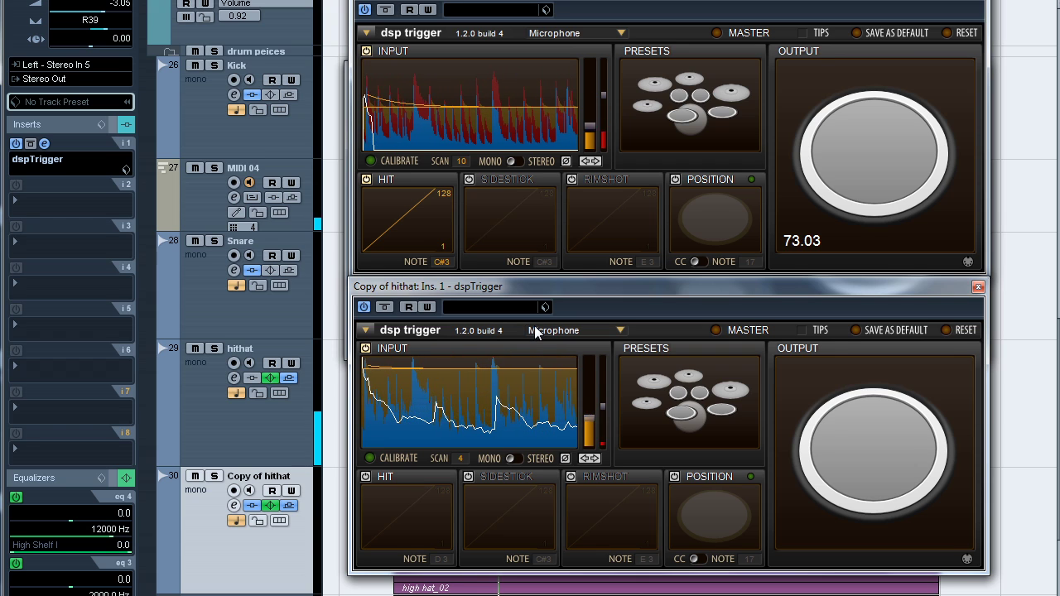
pyautogui.click(531, 116)
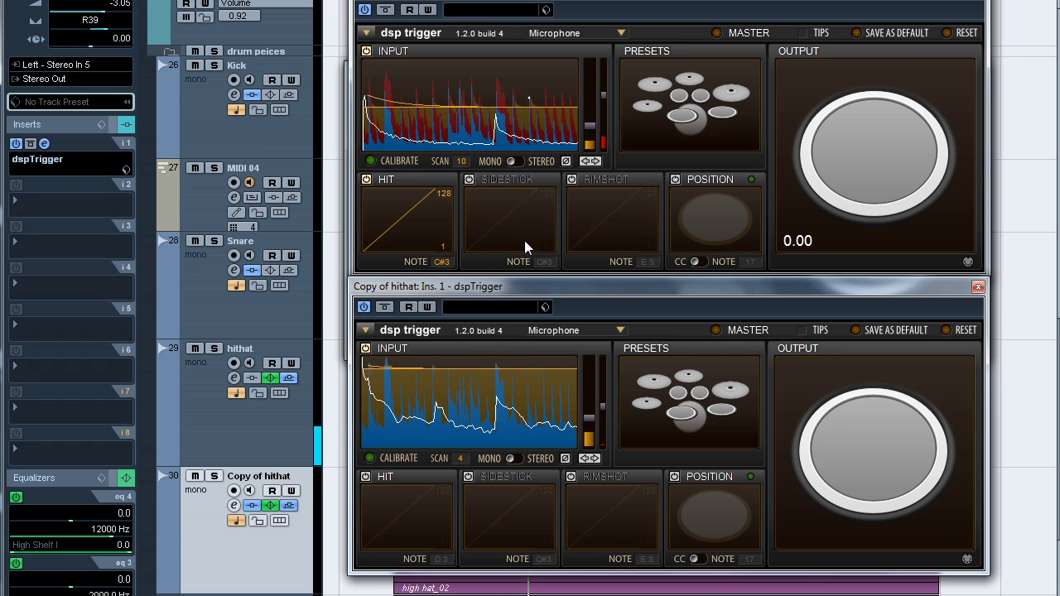